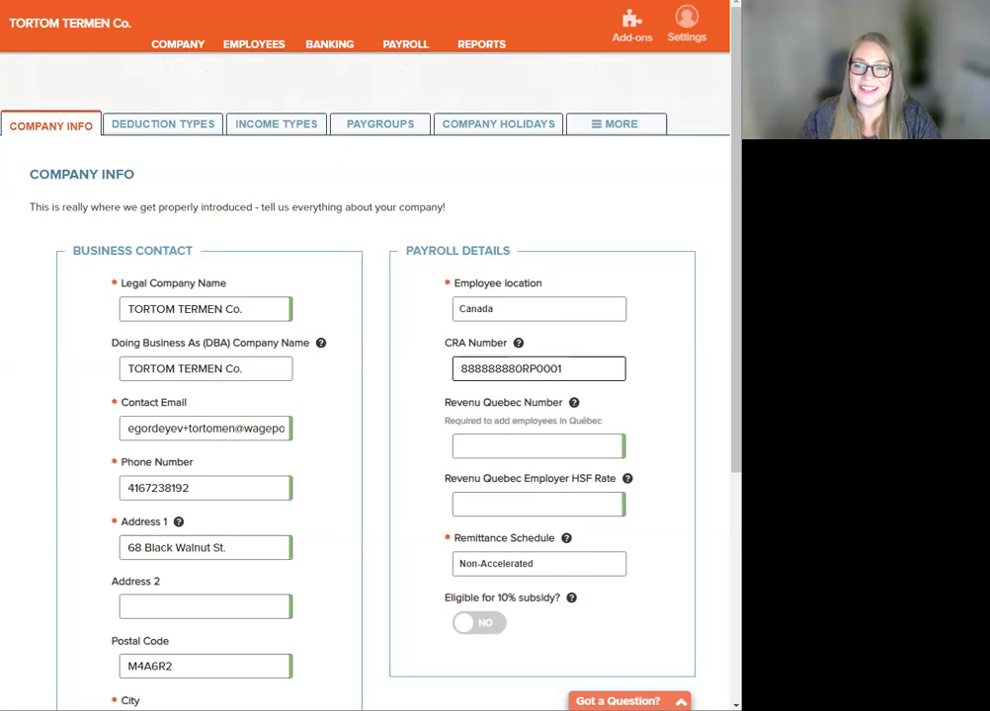
From Reports > More > ROE Files, open the unsubmitted ROE and start editing it.
click(484, 44)
click(523, 124)
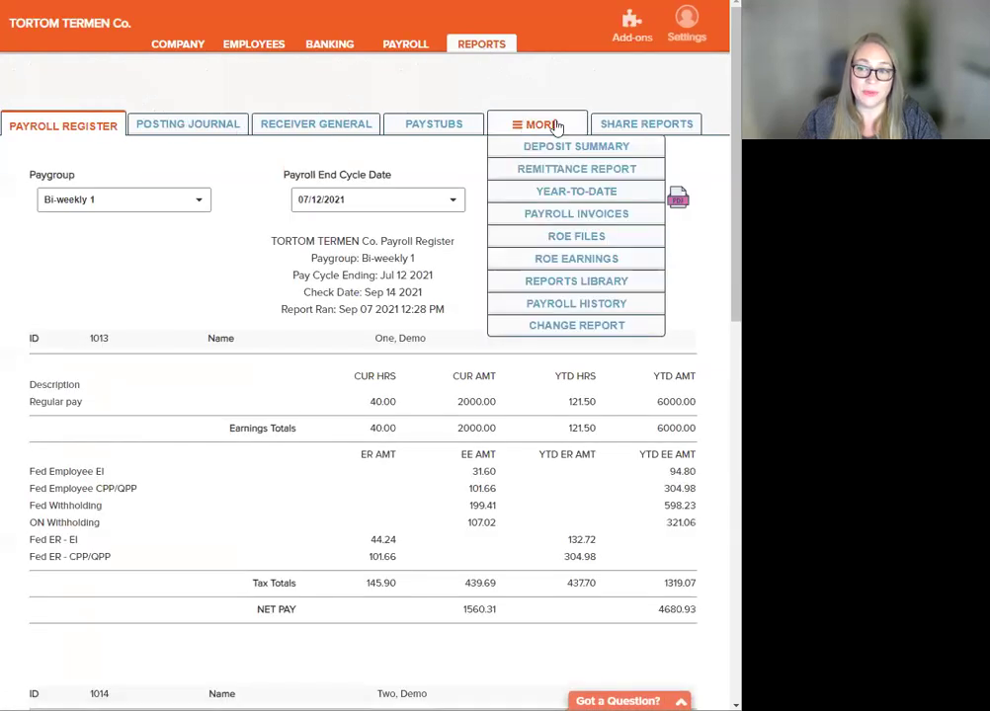
click(609, 239)
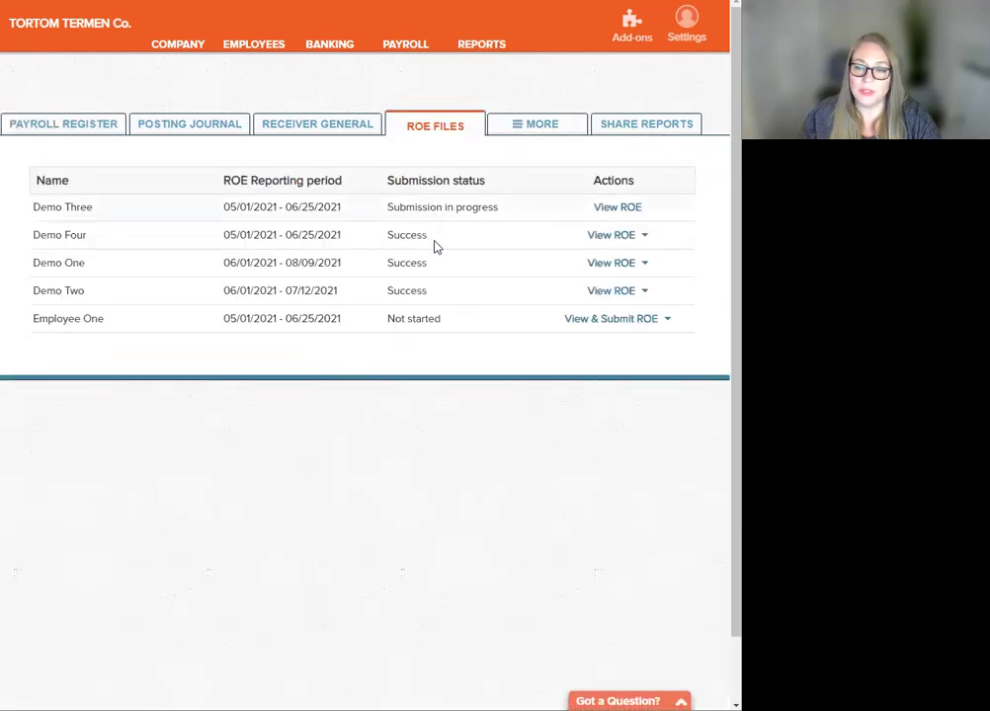
click(600, 319)
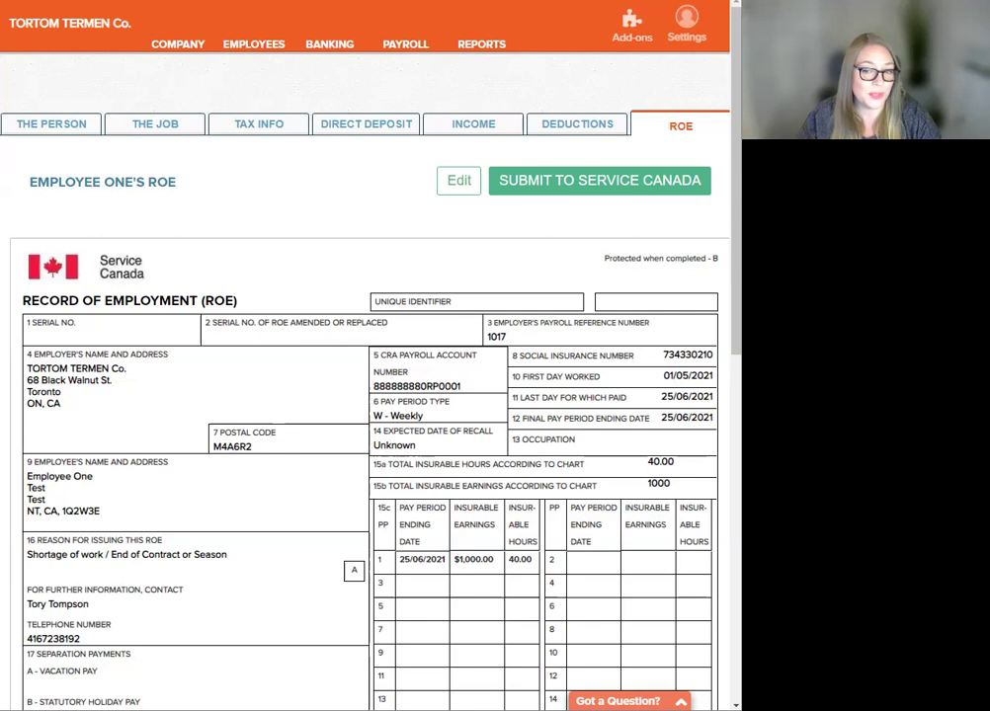
click(454, 189)
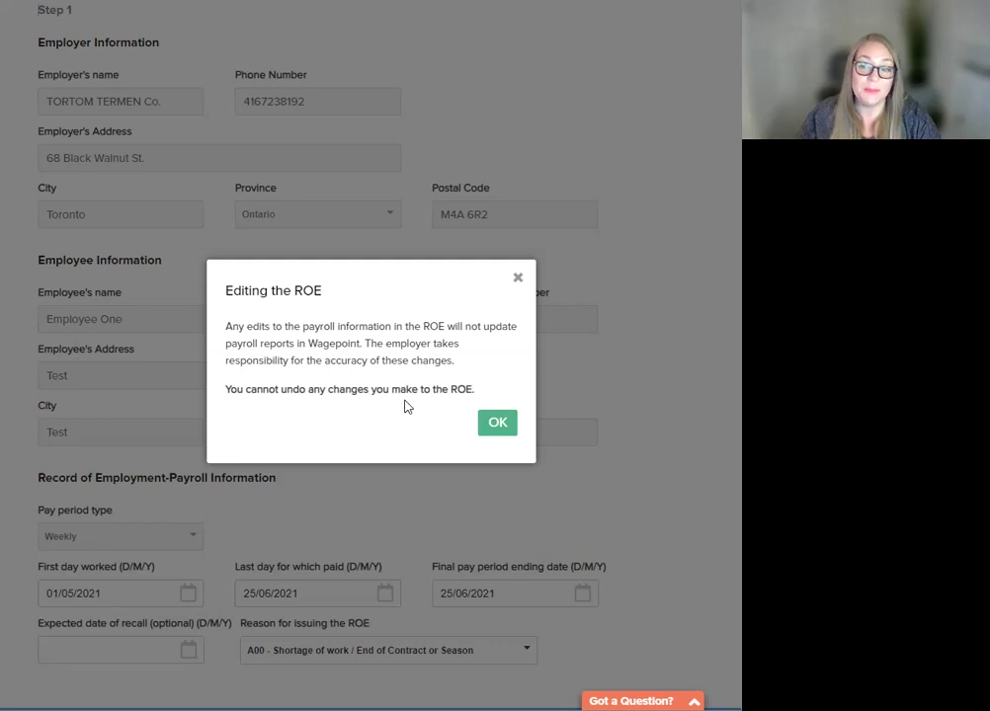
Dismiss the Editing the ROE warning to unlock the Step 1 employer and employee form.
click(497, 425)
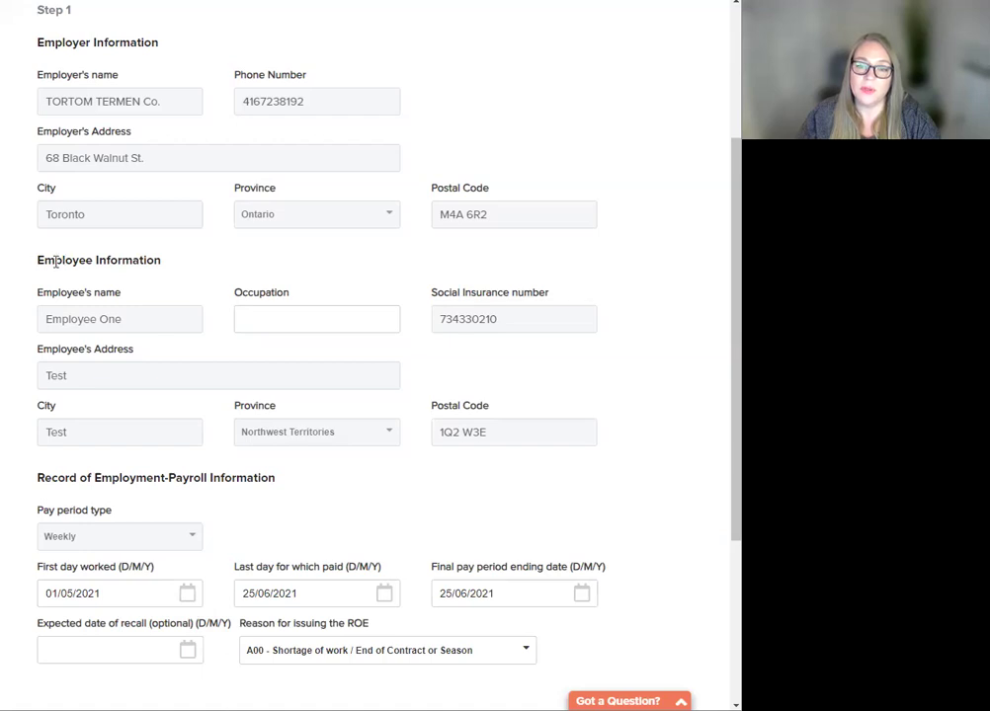
drag(40, 260, 172, 267)
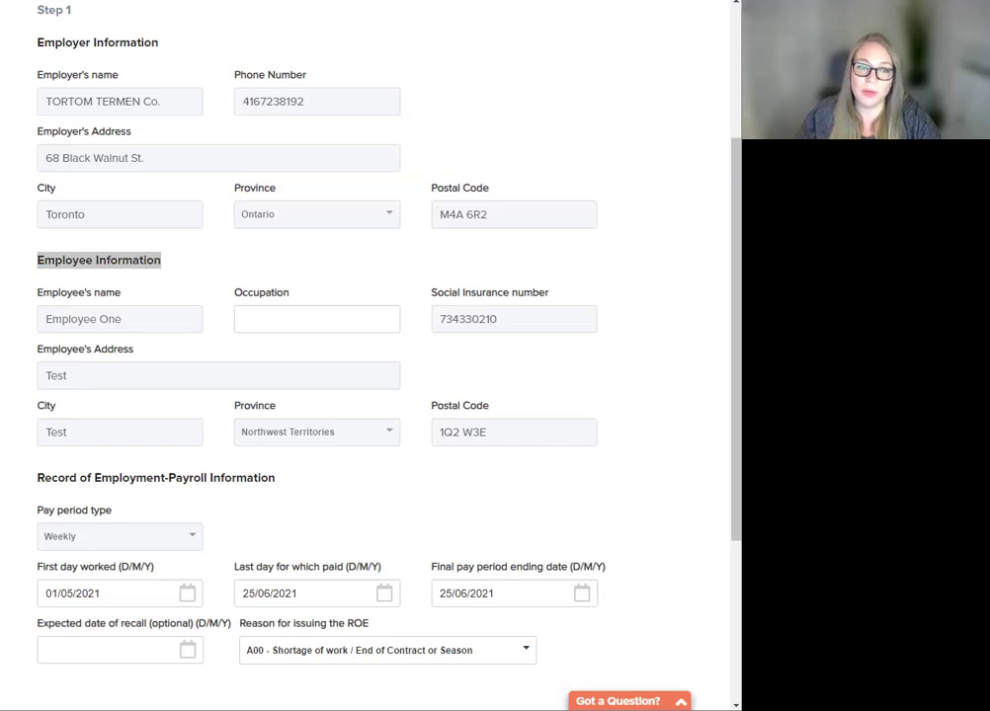
click(284, 317)
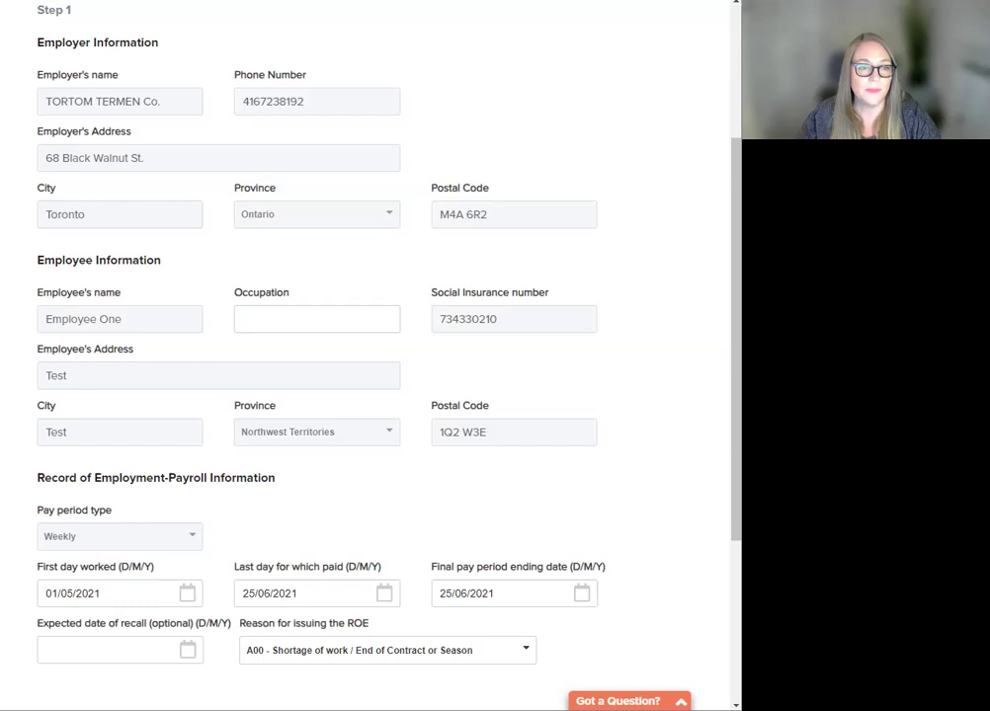
Scroll down the Step 1 form, with its weekly pay period and reason A00, toward Save & Next.
scroll(293, 507, down, 3)
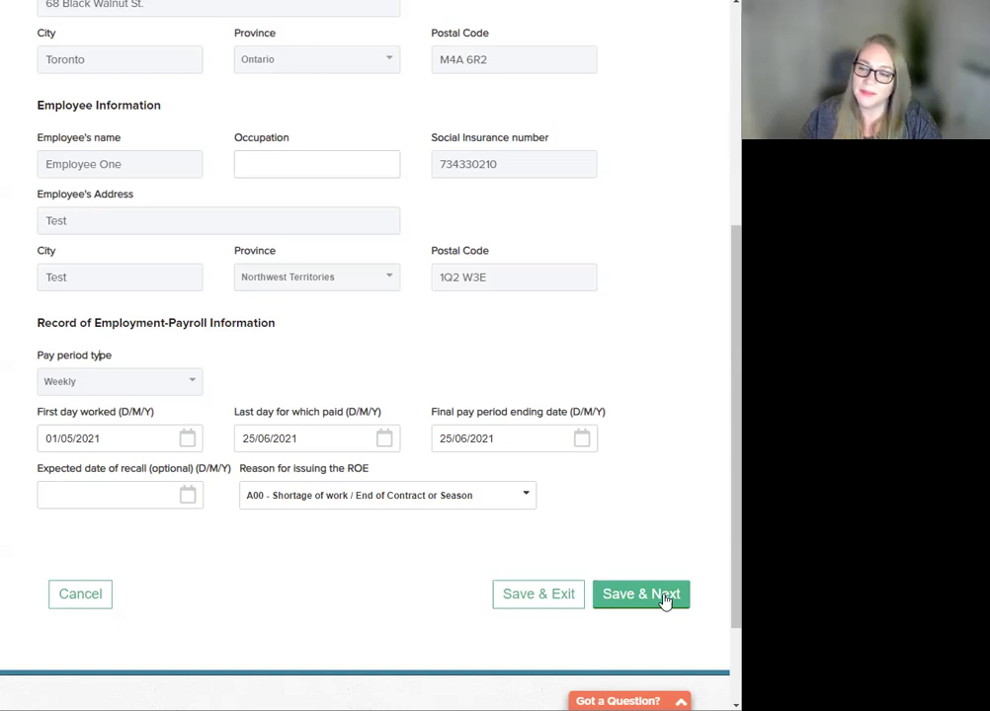
click(663, 596)
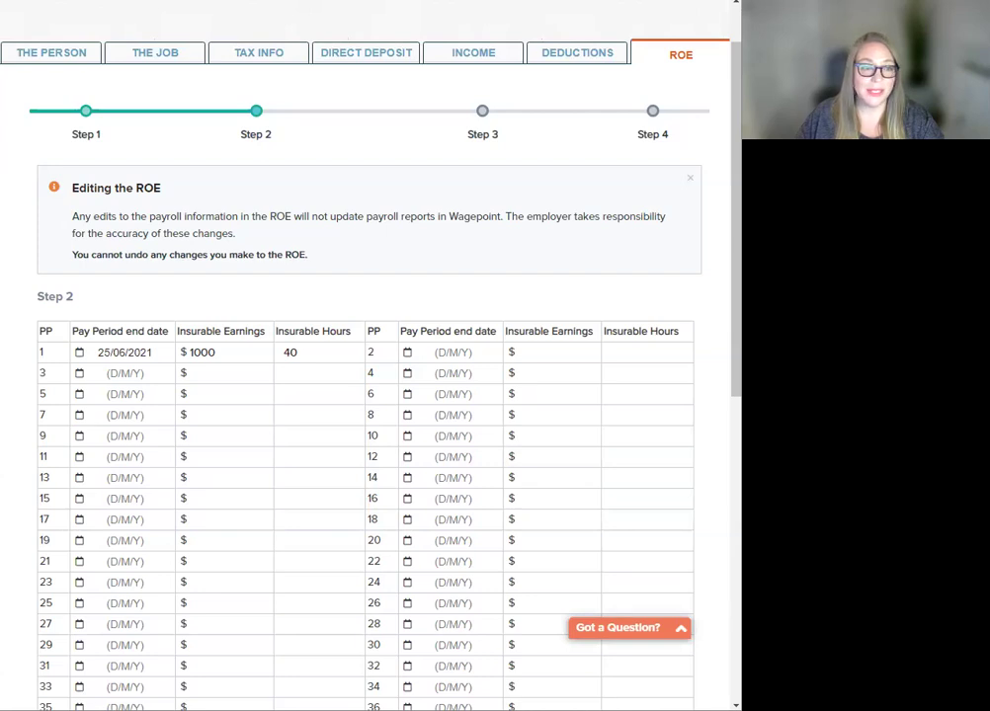
scroll(407, 332, down, 2)
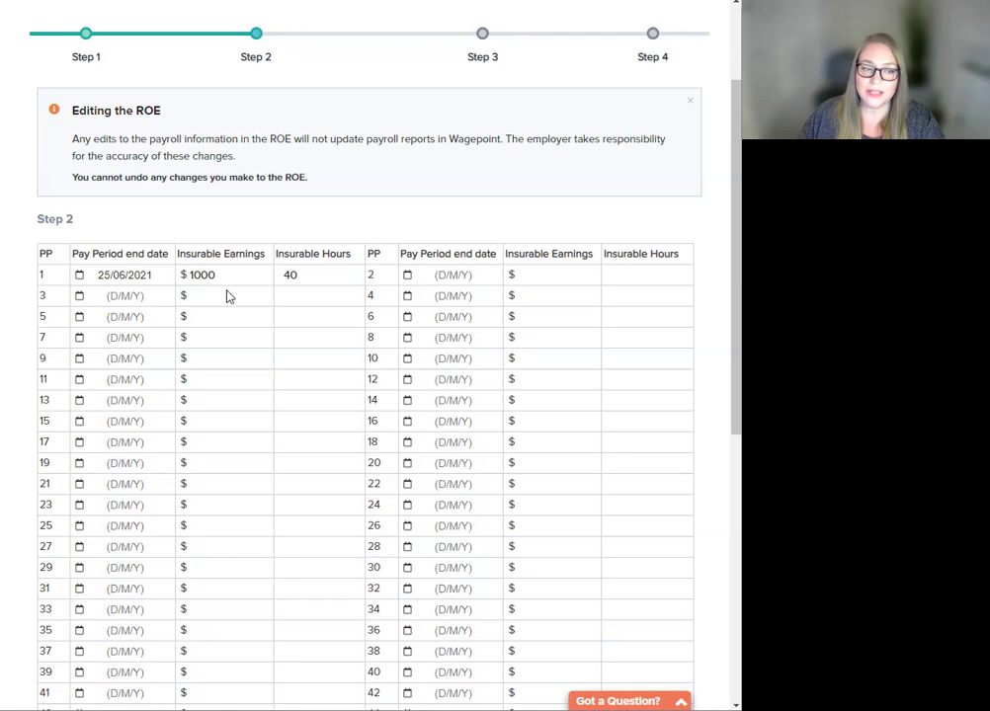
Save the insurable earnings chart and advance to Step 3, Separation payments.
scroll(227, 295, down, 1)
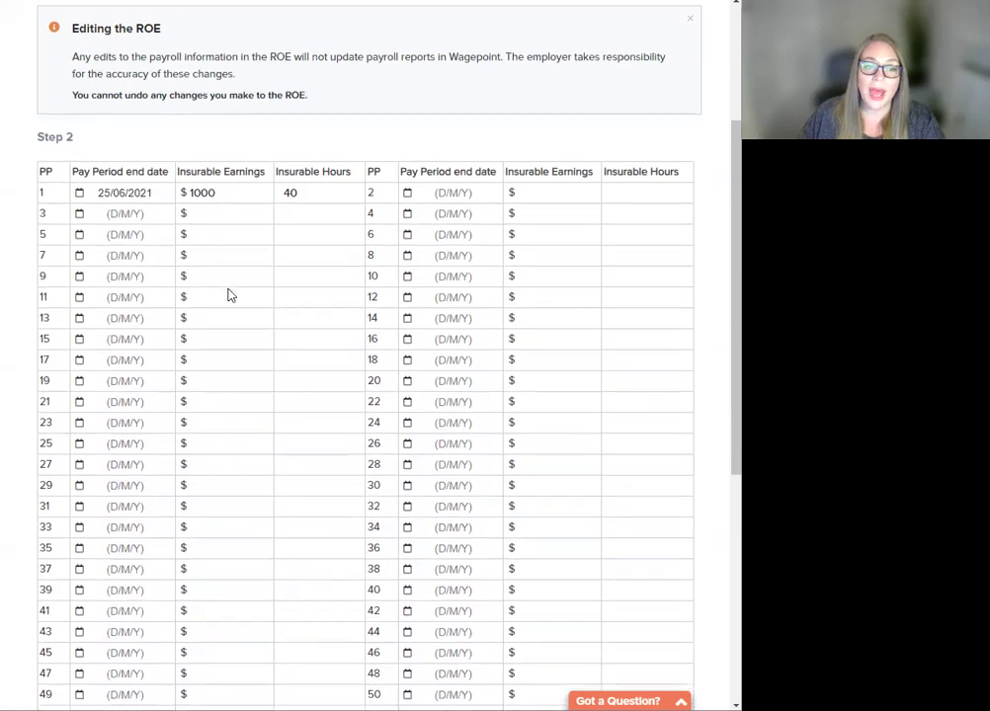
scroll(228, 295, down, 1)
scroll(227, 295, down, 1)
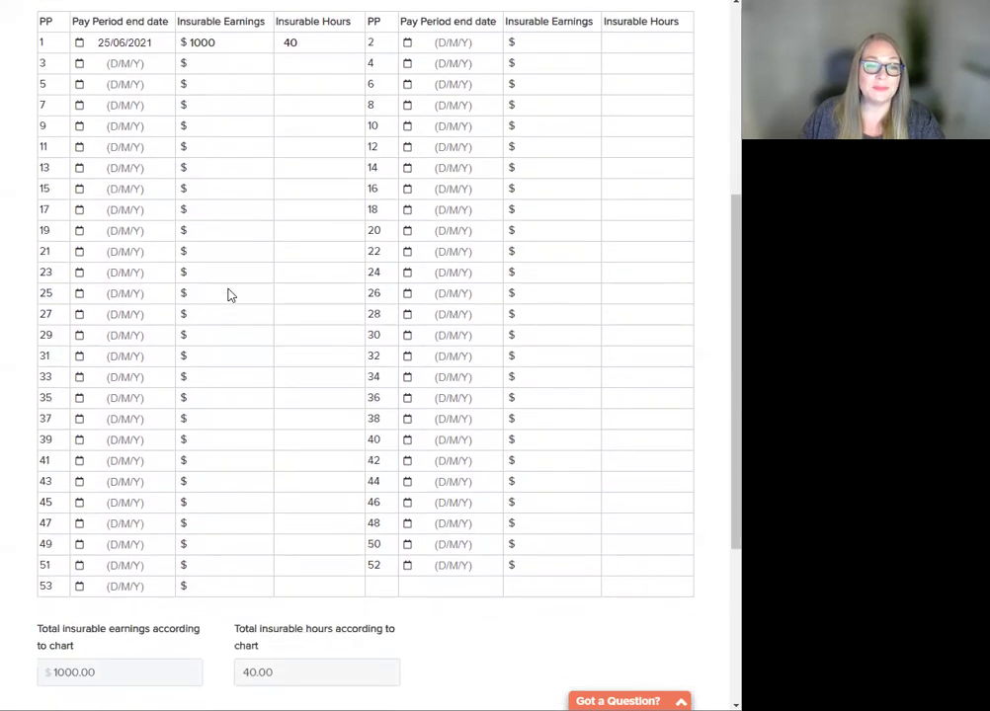
scroll(228, 293, down, 1)
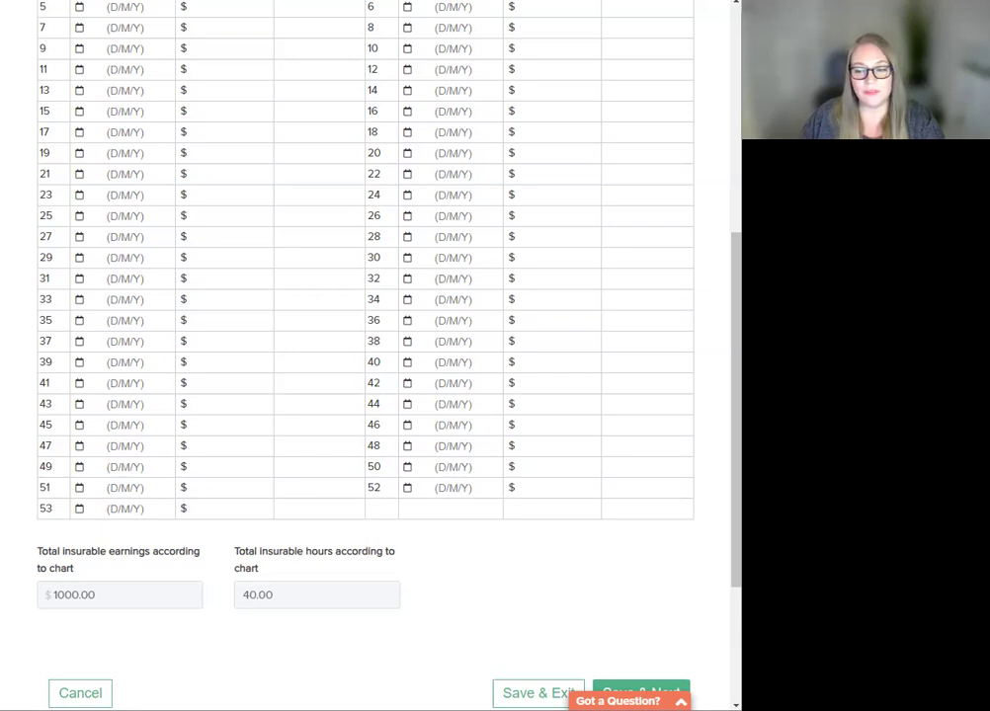
scroll(530, 575, down, 1)
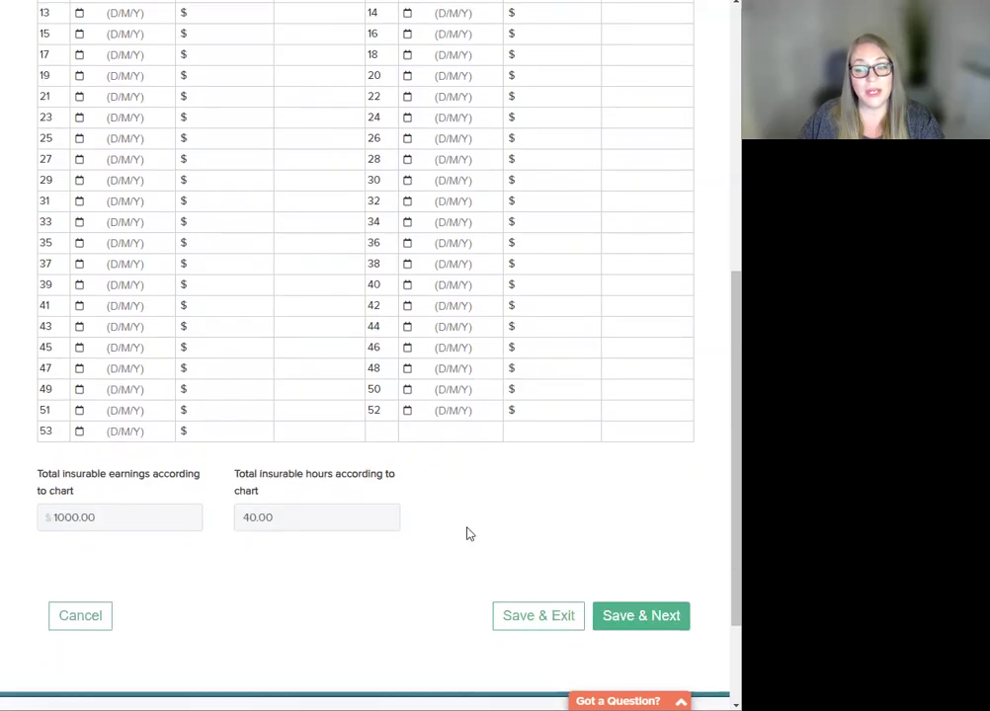
click(655, 627)
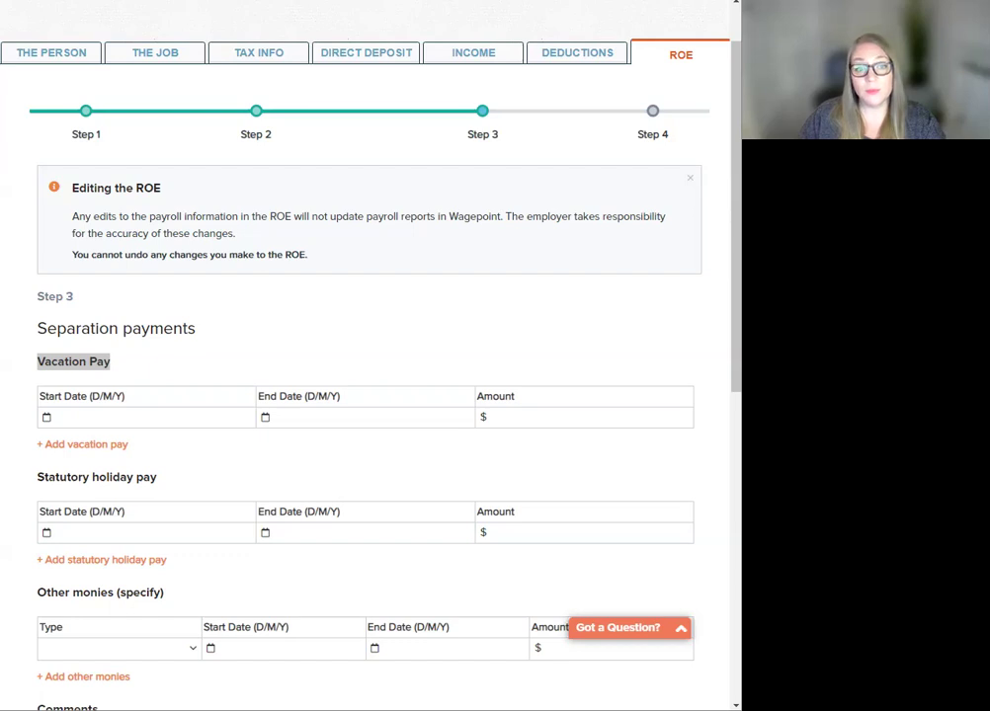
click(141, 368)
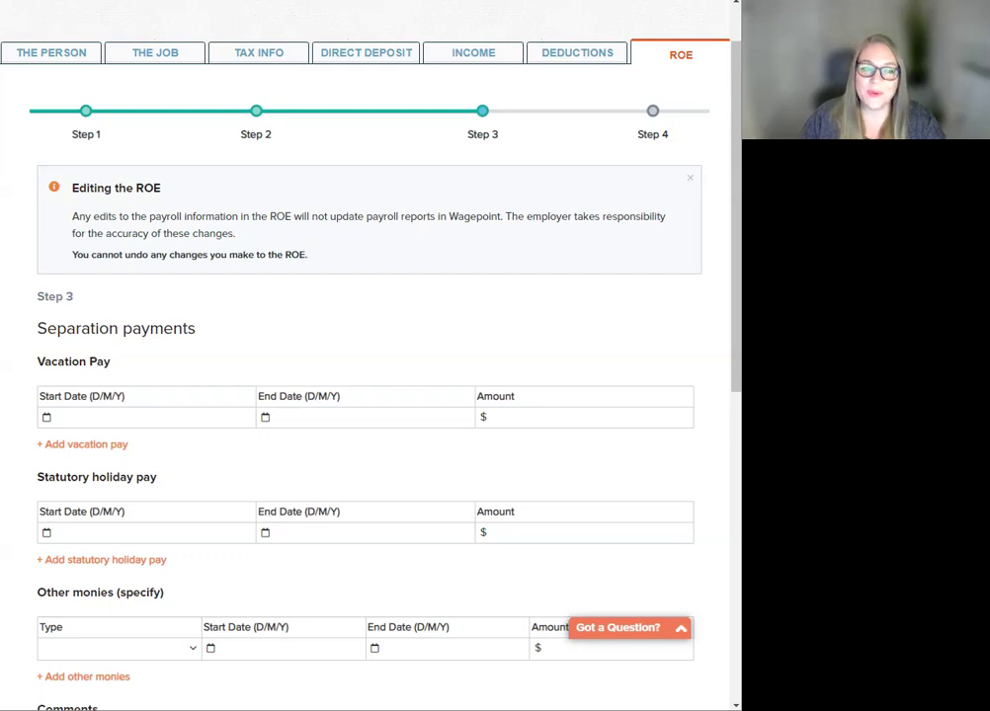
click(77, 444)
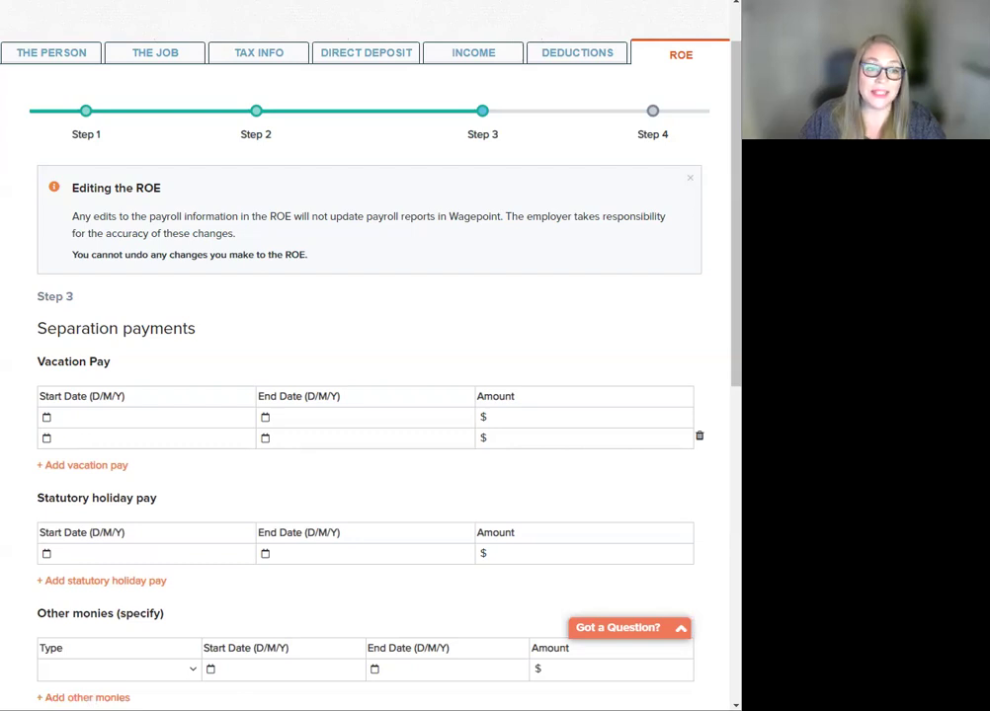
click(151, 416)
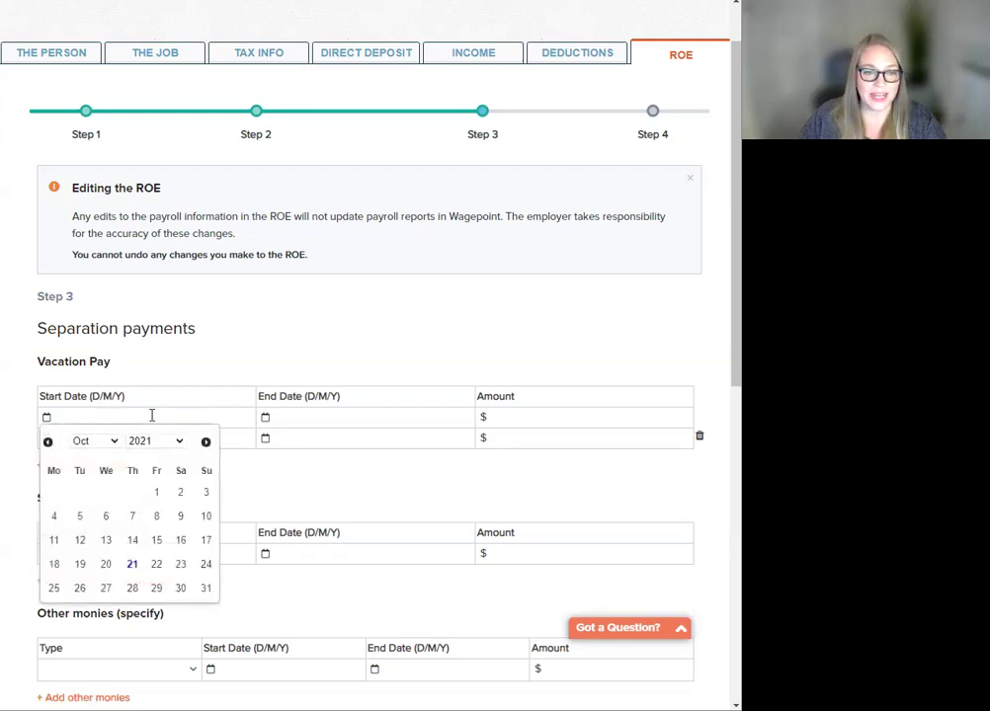
click(315, 417)
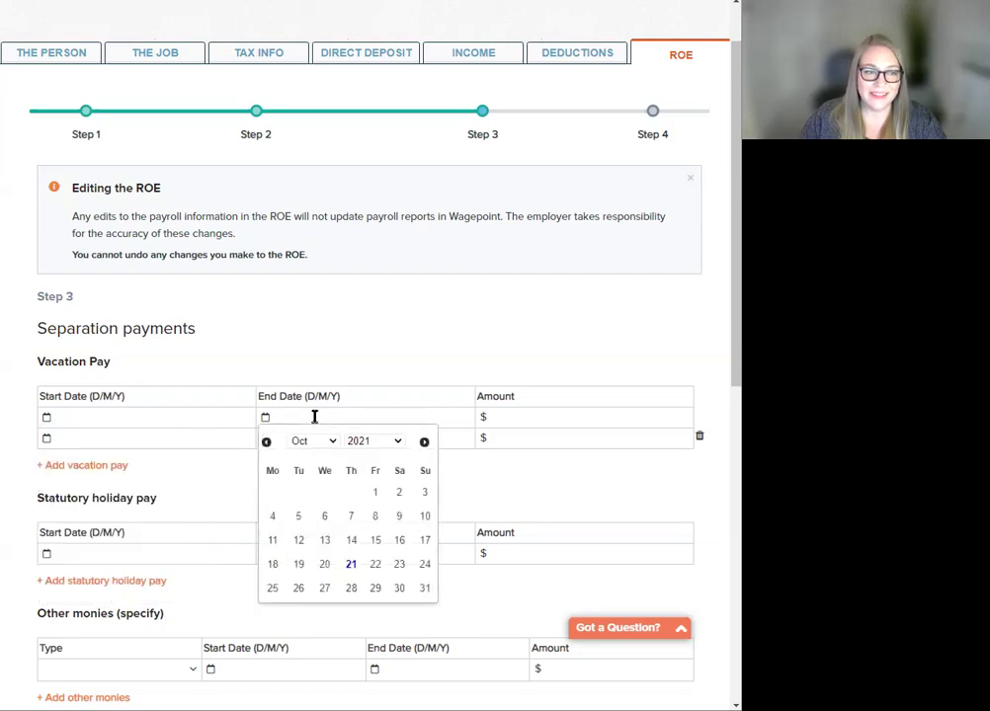
click(503, 422)
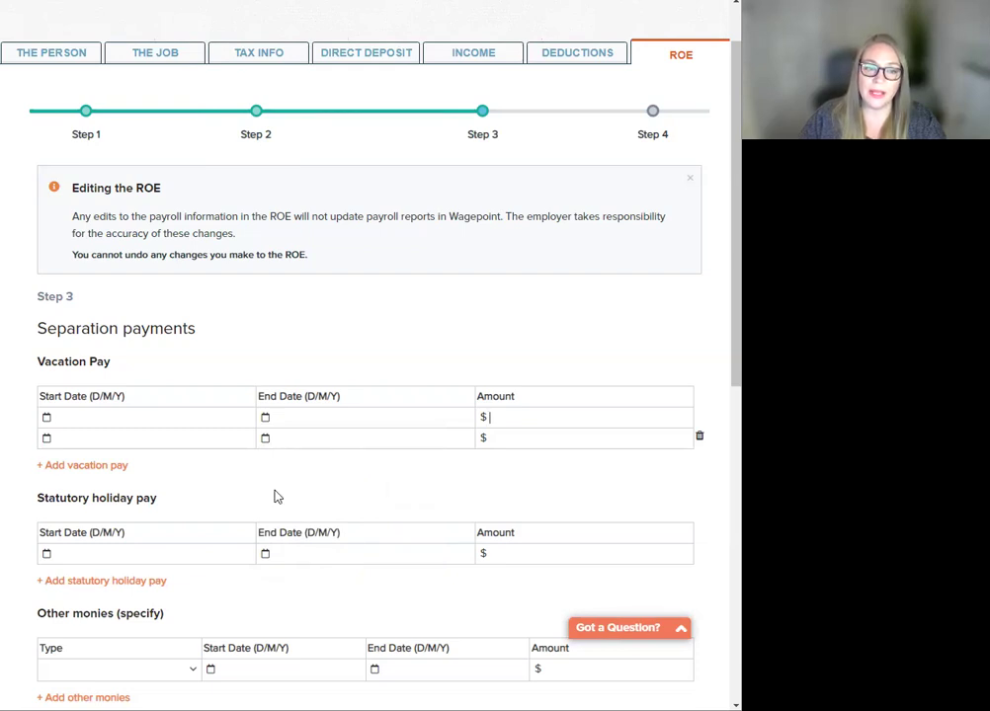
click(699, 438)
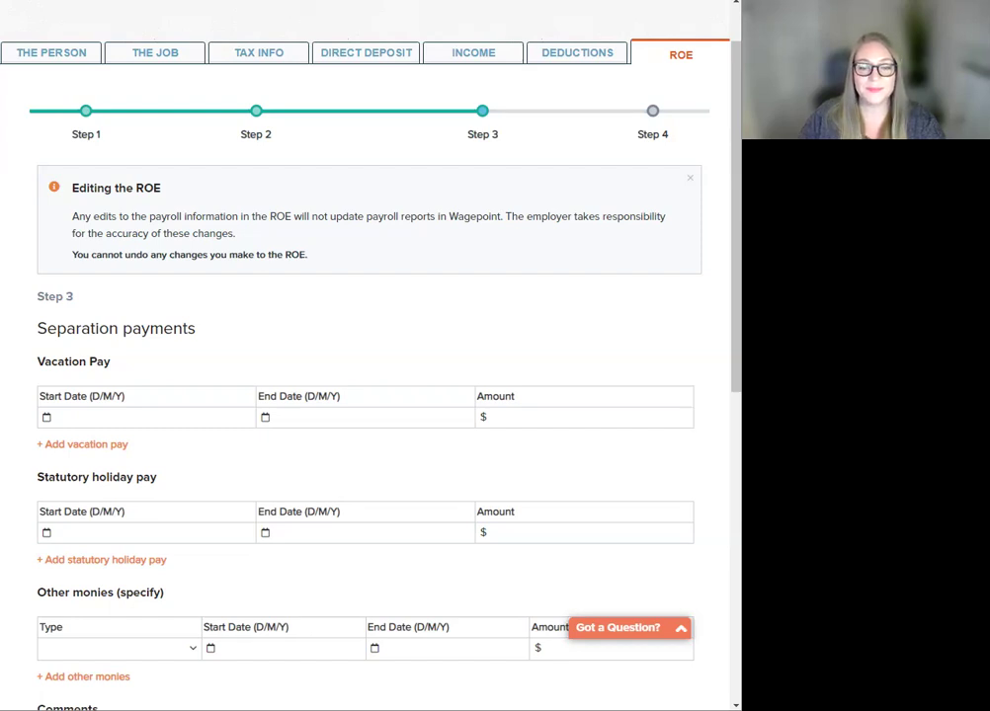
scroll(370, 395, down, 3)
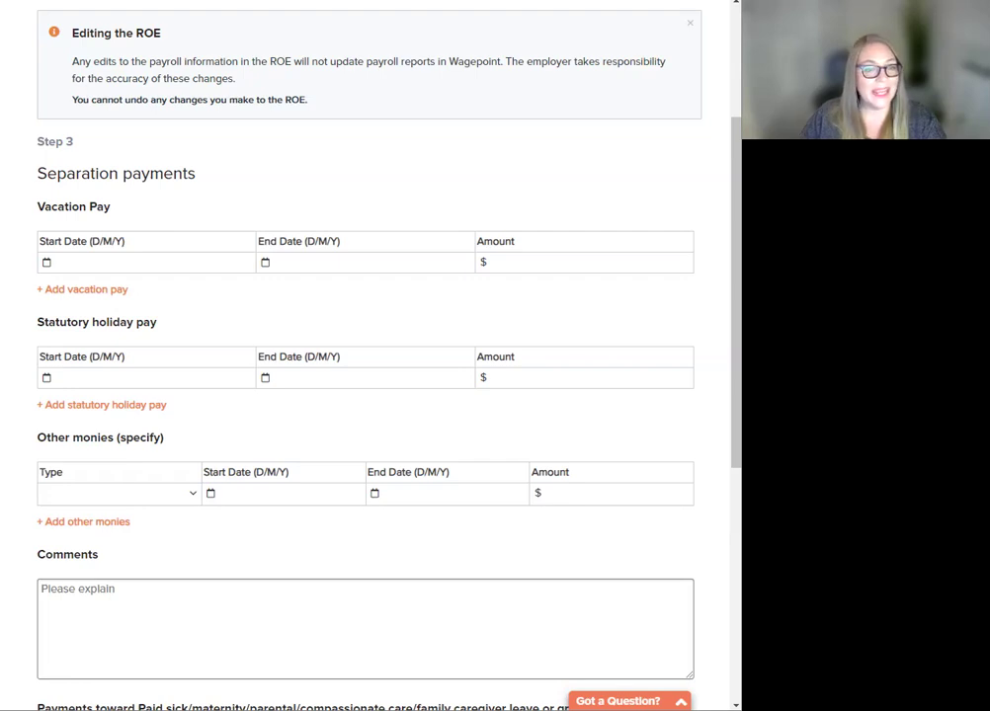
Inspect the Other monies type list, date calendars and amount field, leaving the type unselected.
click(131, 504)
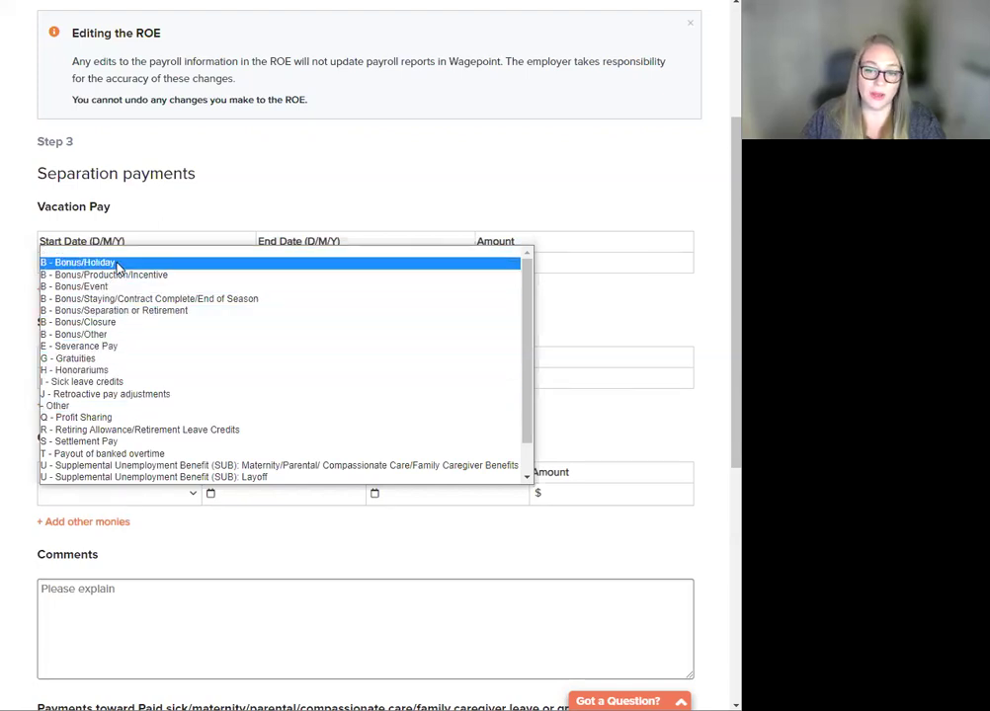
click(243, 492)
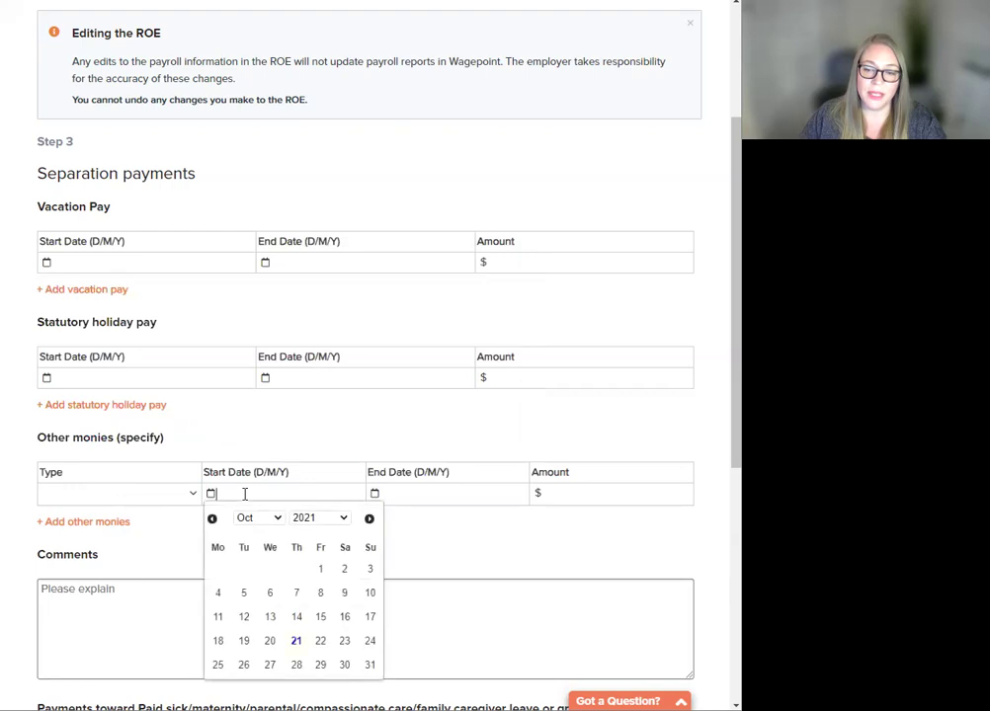
click(445, 497)
click(564, 494)
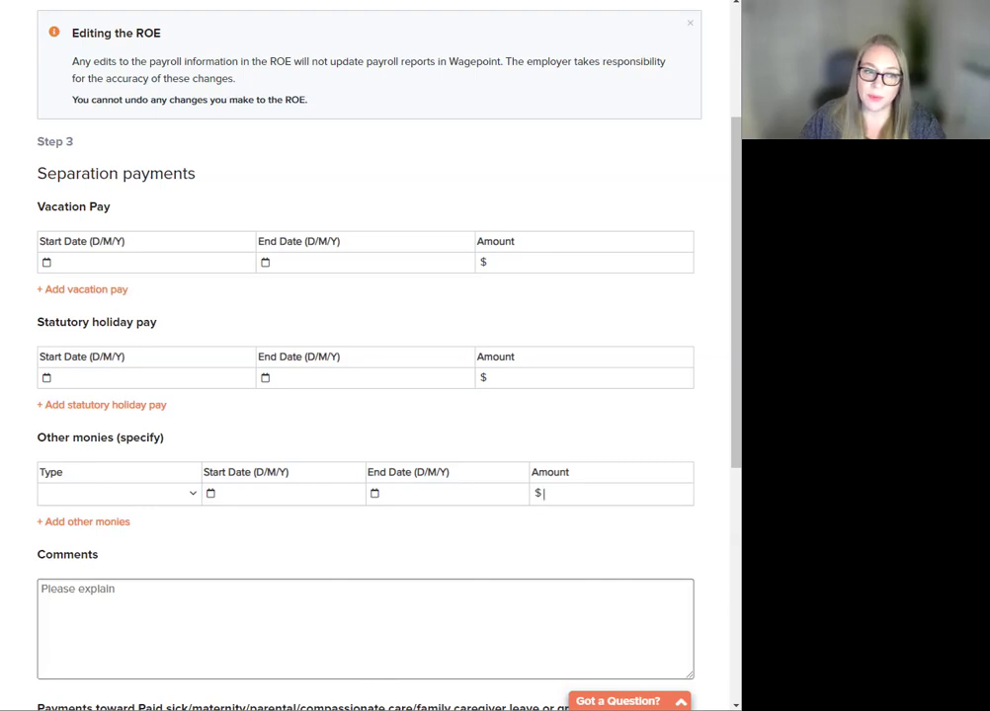
click(130, 502)
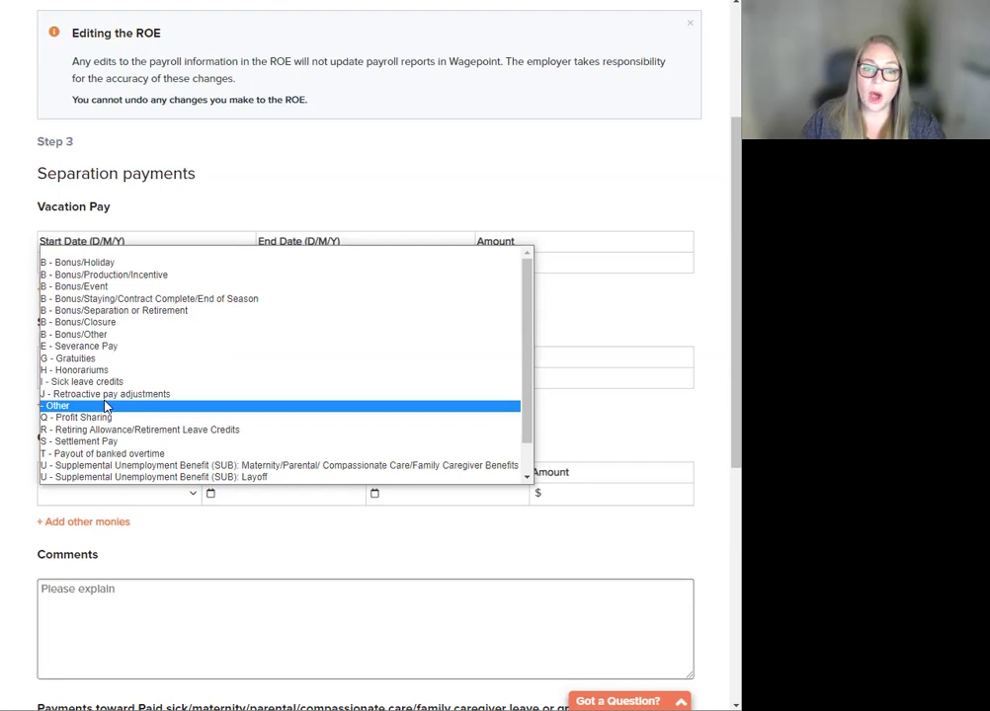
click(74, 600)
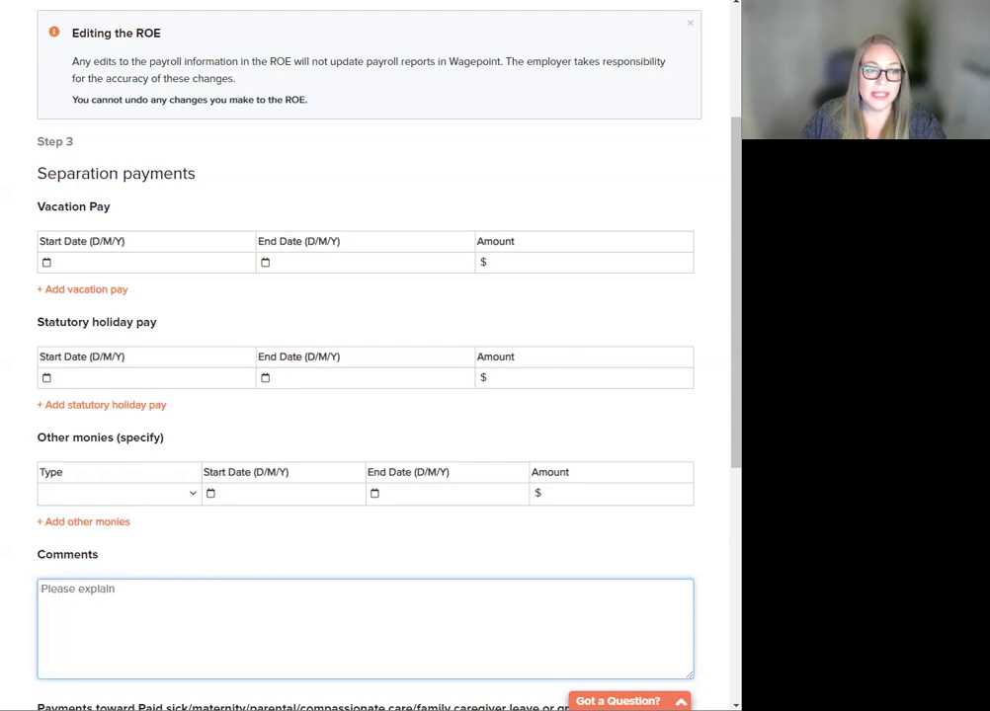
Reopen the Other monies type list and close it again without choosing a payment type.
click(91, 499)
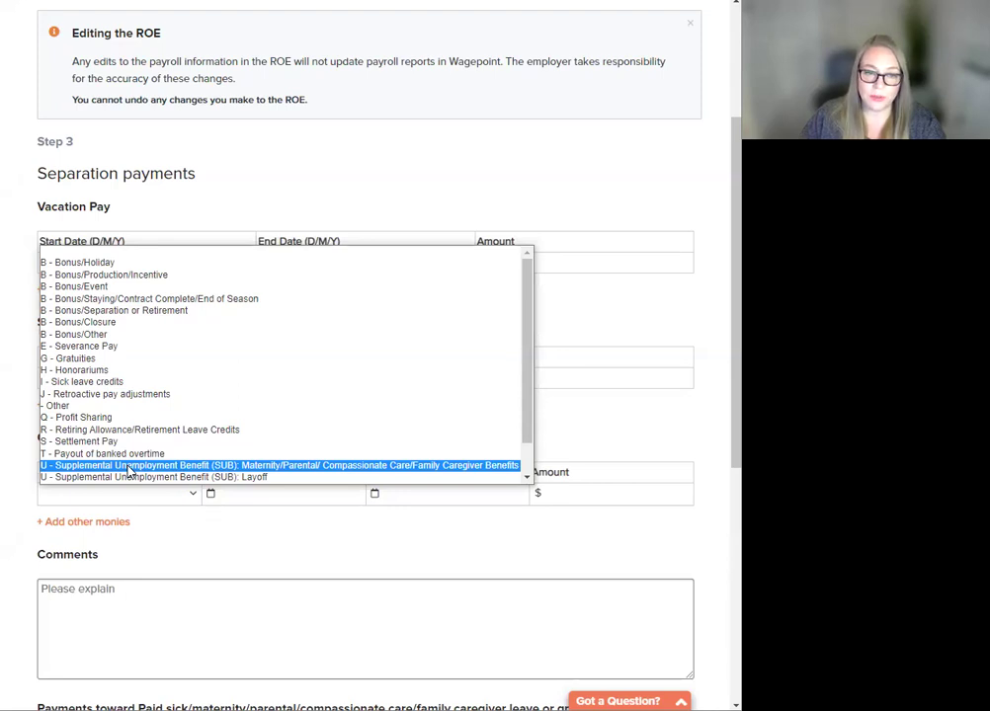
click(98, 405)
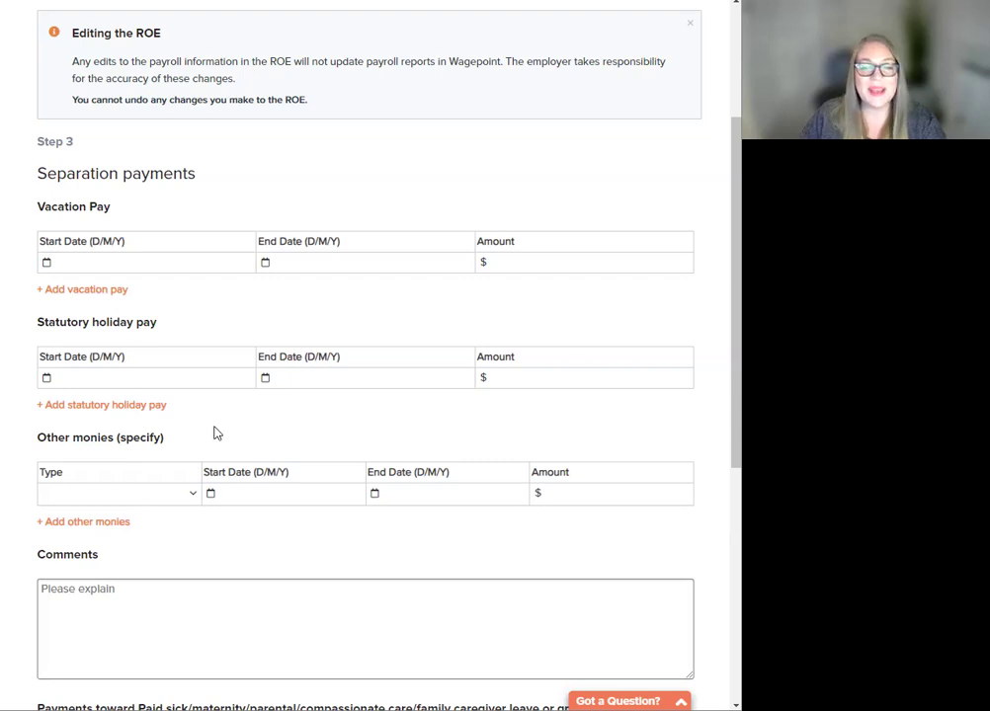
scroll(213, 429, down, 3)
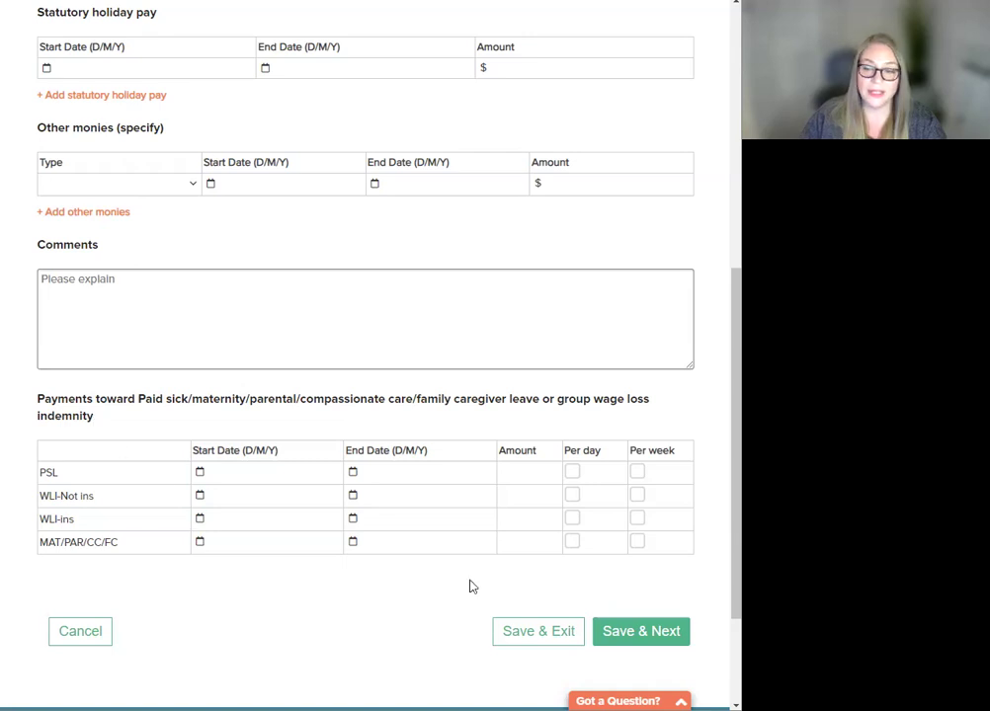
Save the blank separation payments and advance to Step 4, communication language and issuer details.
click(647, 632)
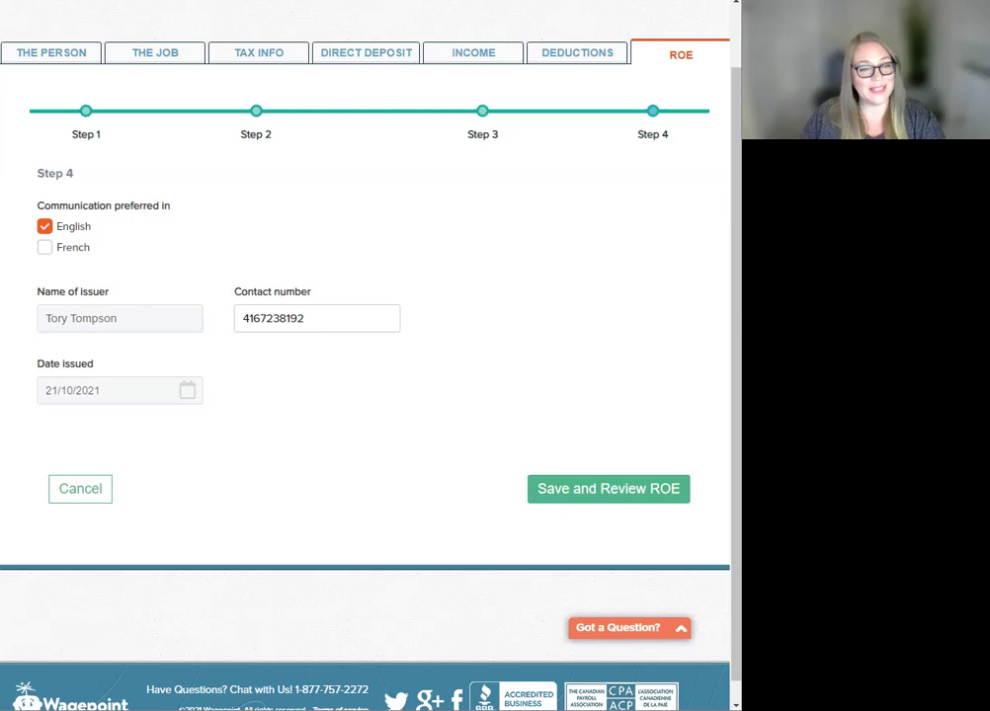
Save the ROE, review its preview, and submit it to Service Canada.
click(614, 497)
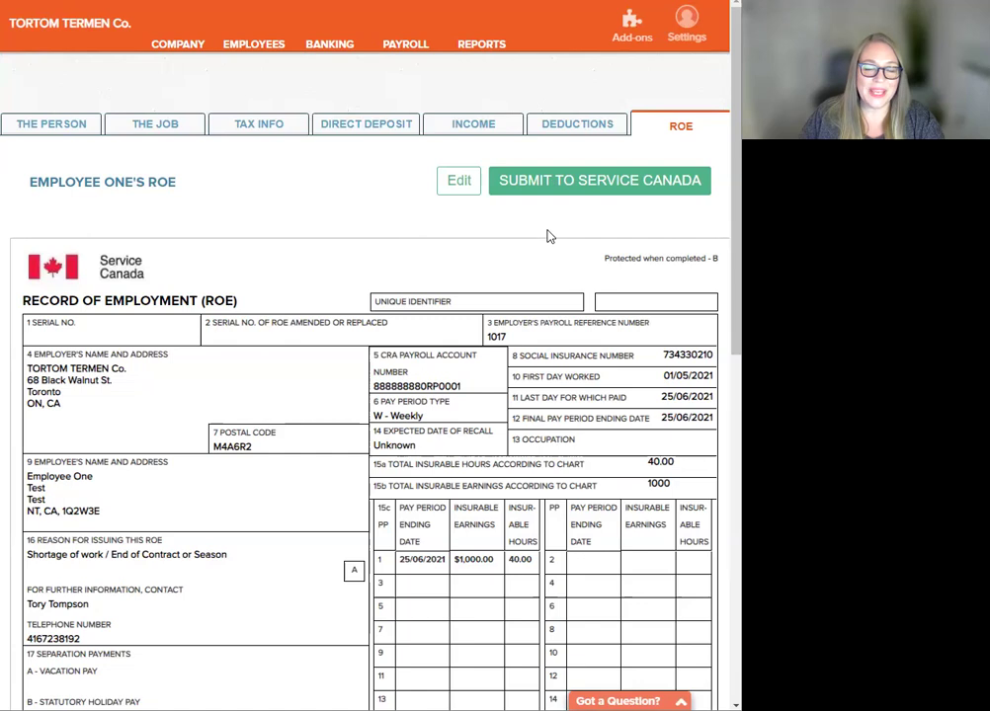
scroll(492, 245, down, 1)
scroll(491, 243, up, 1)
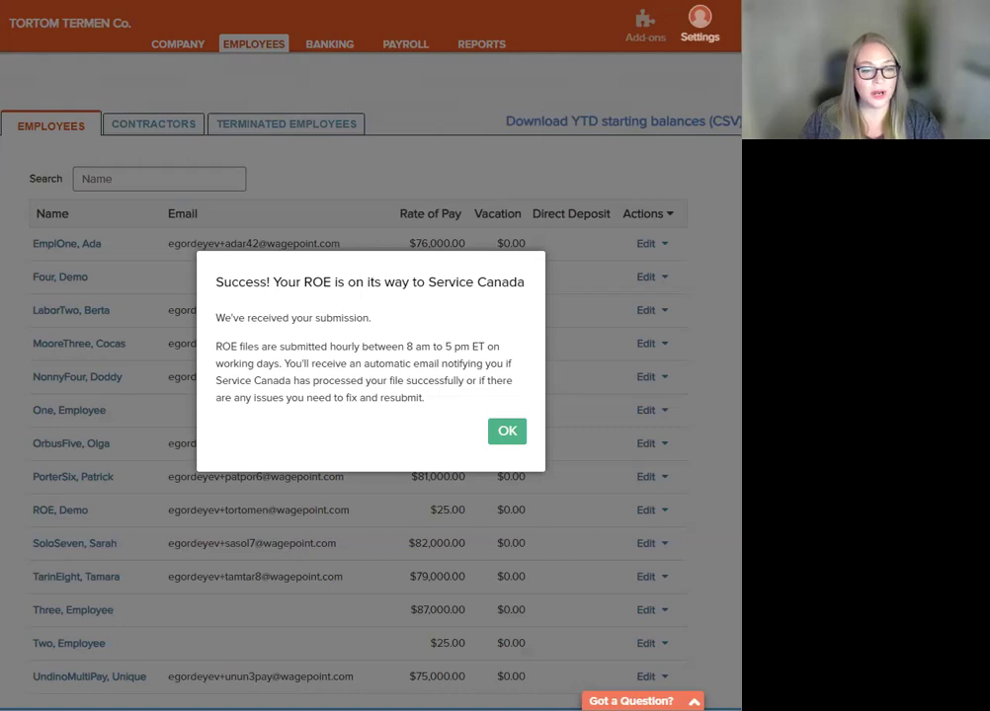
Dismiss the success message and check the ROE Files report, where the new ROE shows Submission in progress.
click(513, 434)
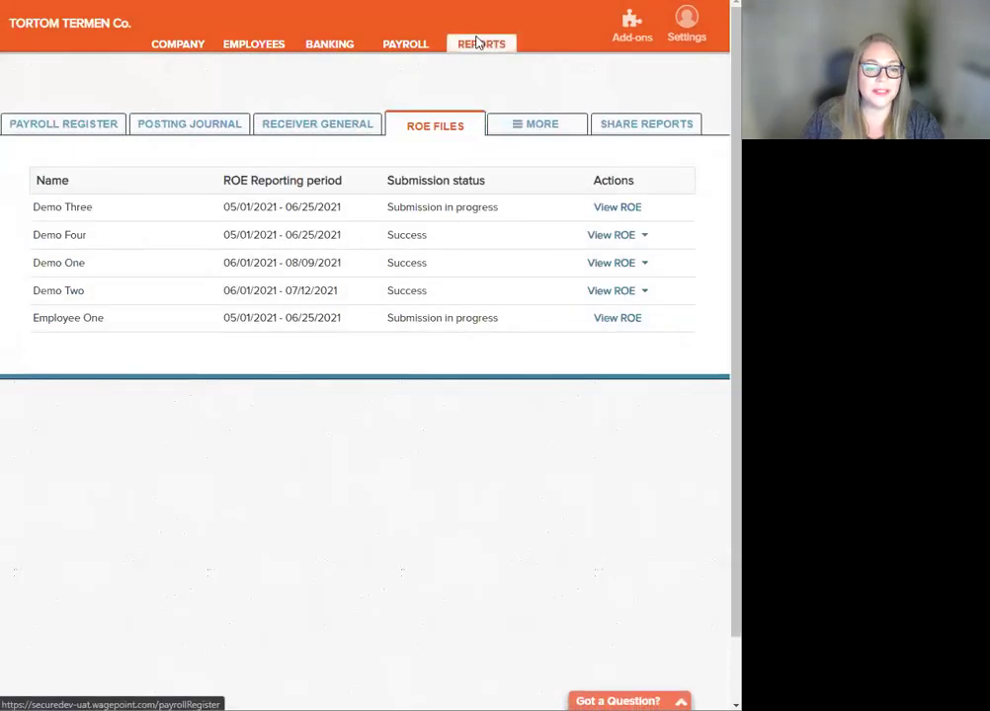
click(482, 45)
click(521, 123)
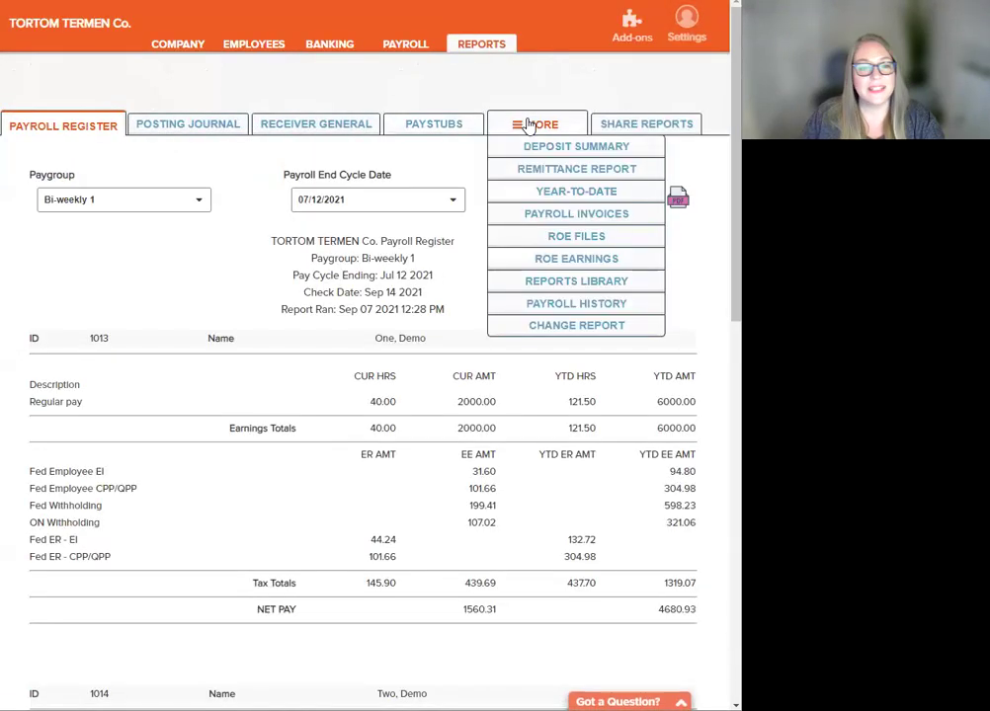
click(578, 237)
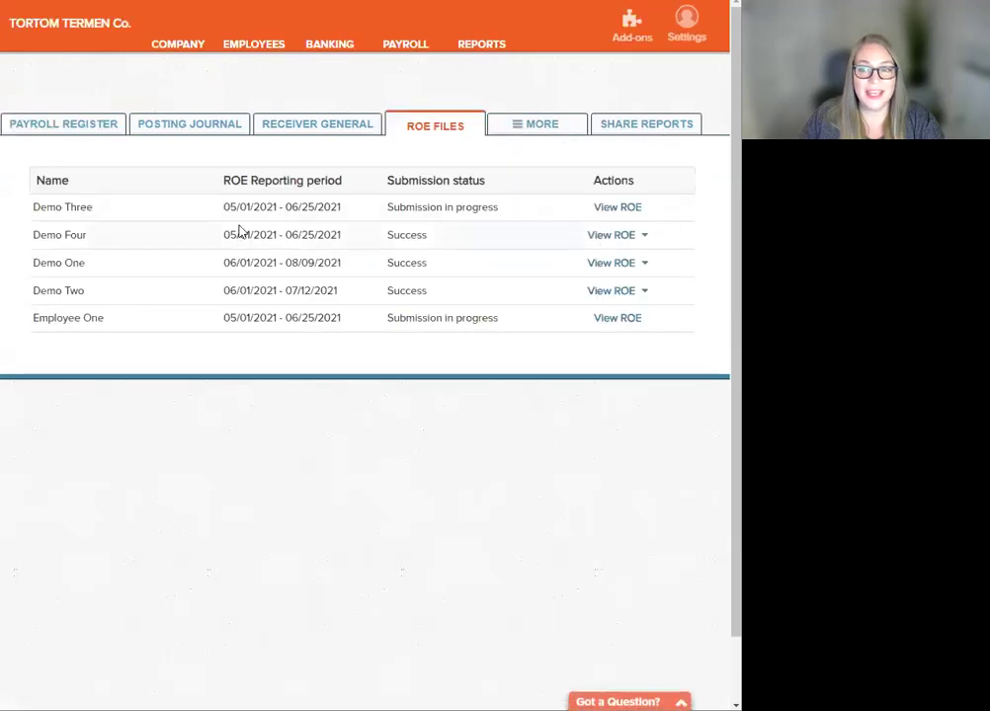
drag(494, 186, 387, 186)
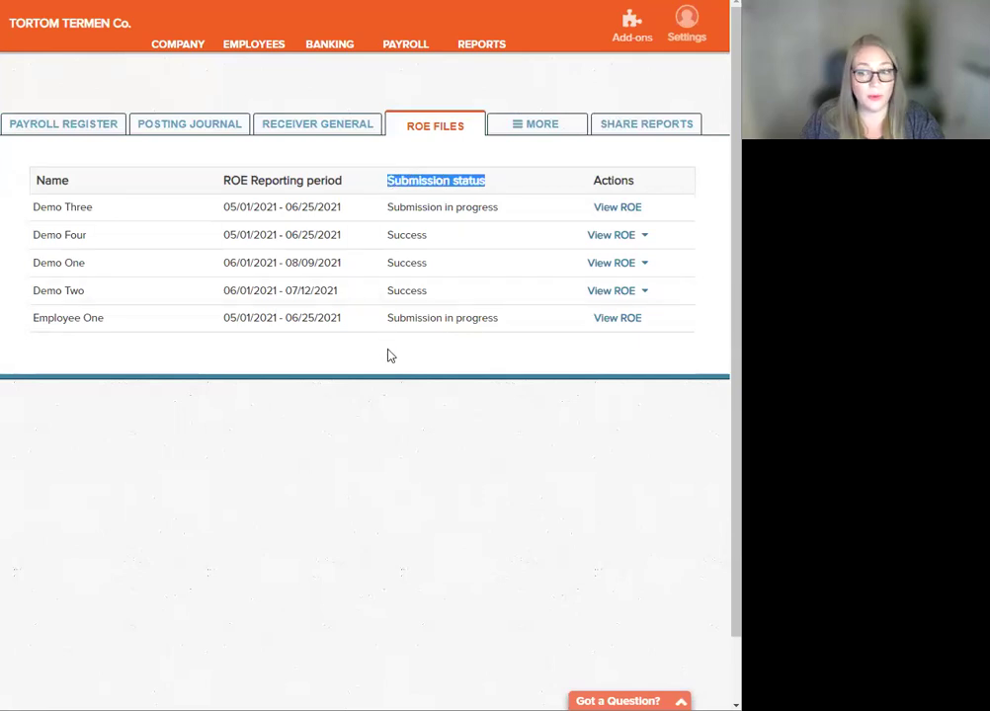